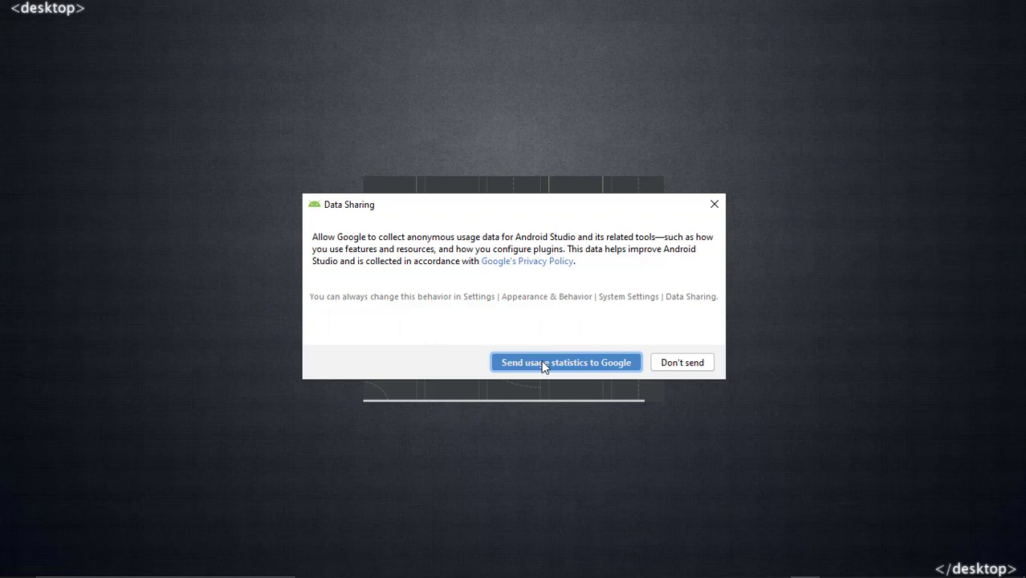
Agree to send usage statistics to Google, then configure the setup wizard with the Standard install type and the Darcula theme.
left_click(544, 367)
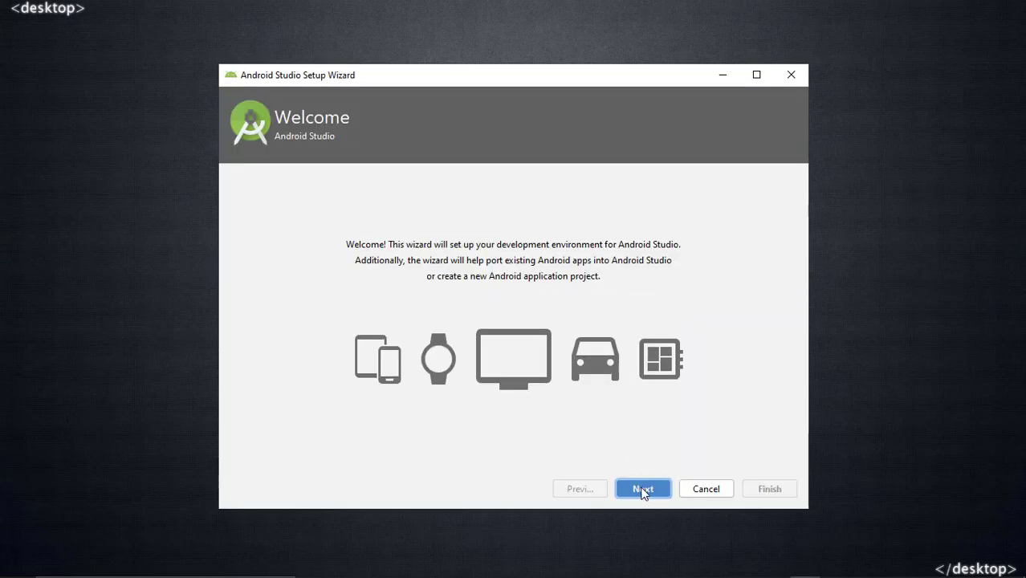
left_click(642, 491)
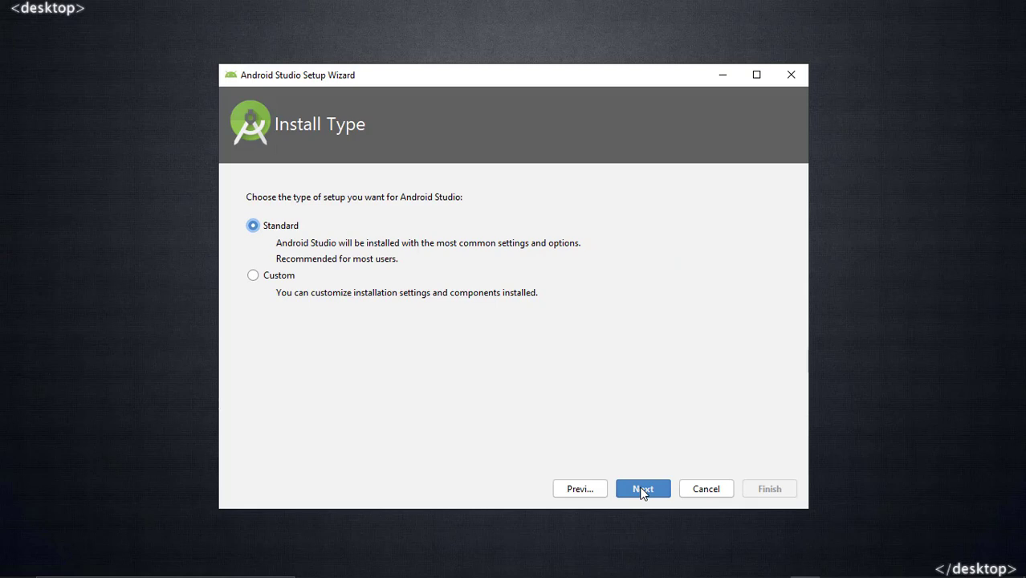
left_click(642, 491)
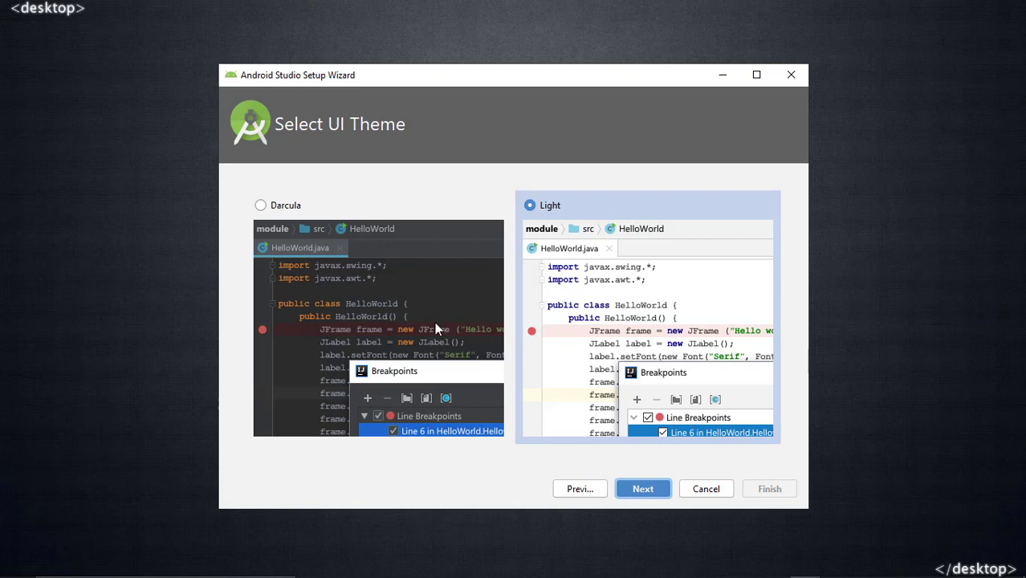
left_click(278, 206)
left_click(642, 489)
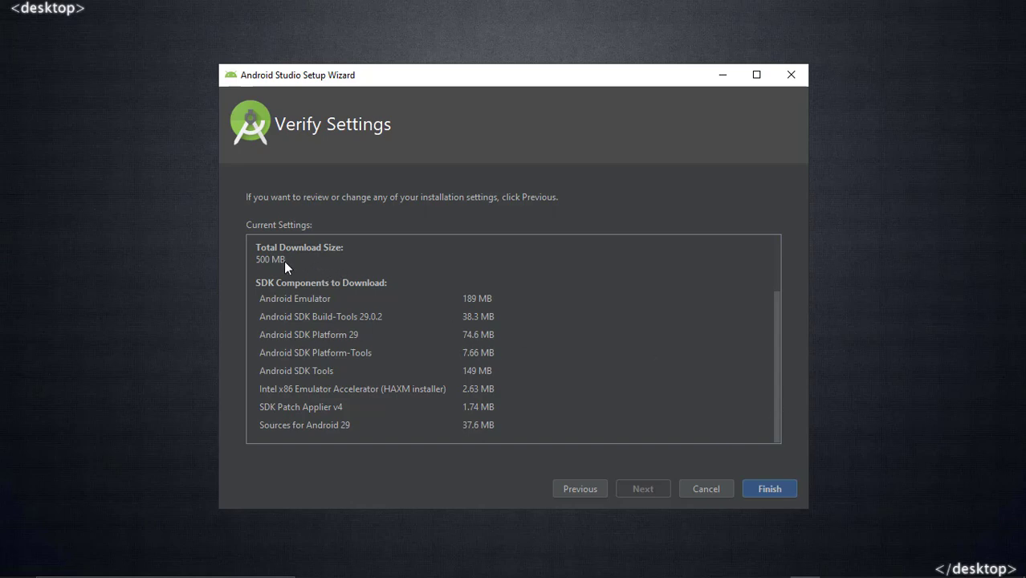
Download the listed SDK components, permit the HAXM installer to make changes to the device, and finish the setup wizard.
left_click(767, 489)
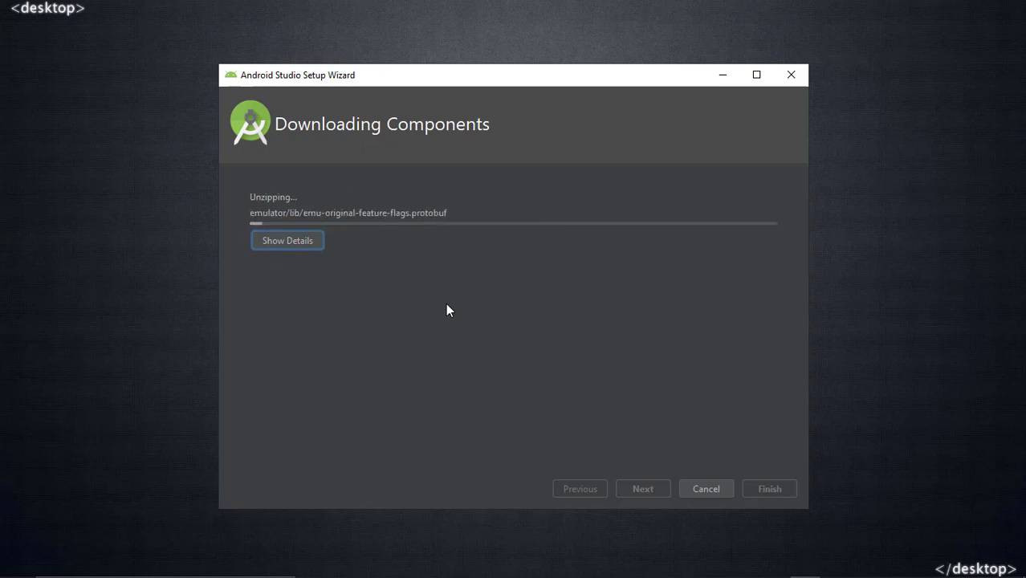
key("space")
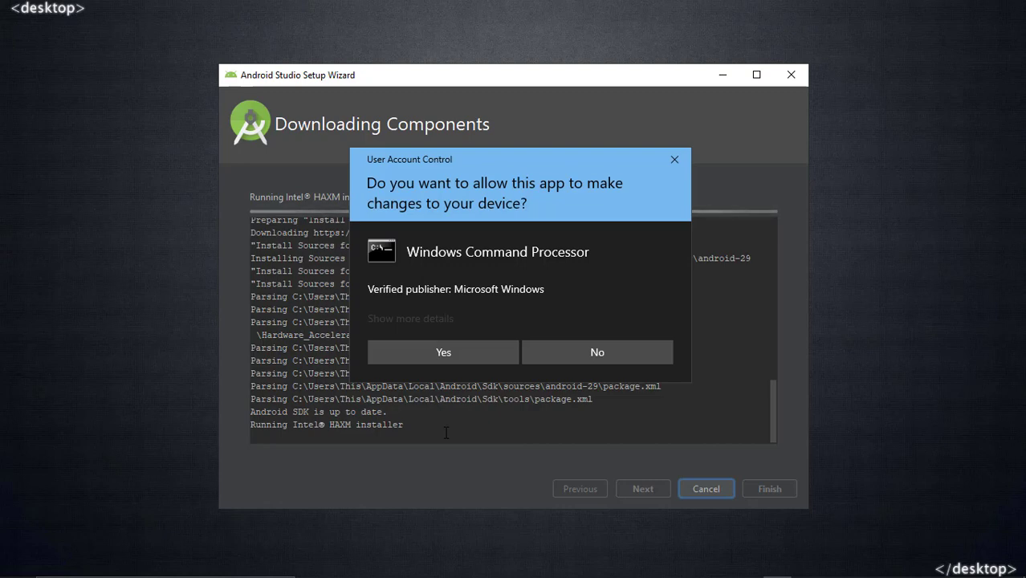
left_click(429, 353)
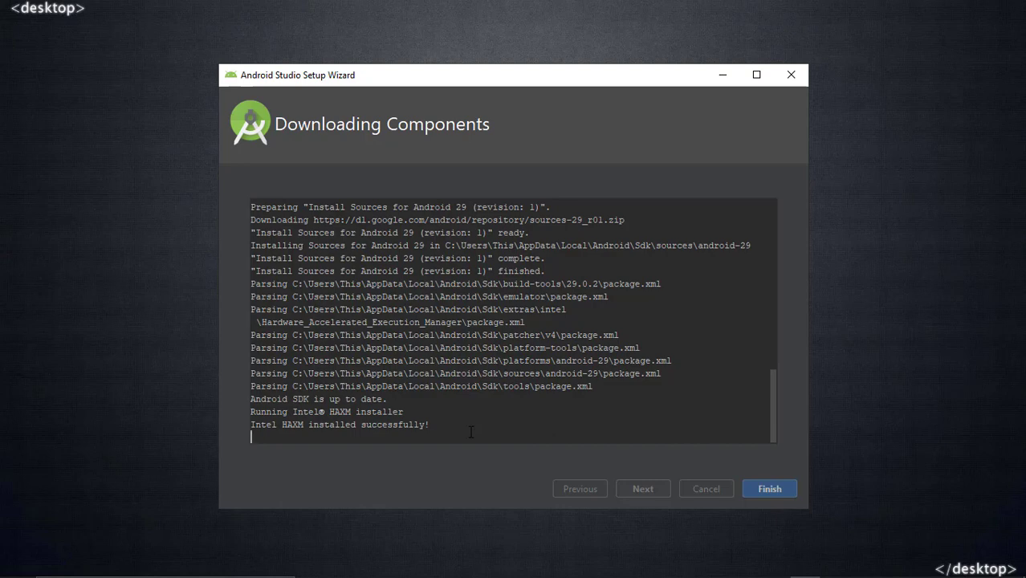
left_click(756, 487)
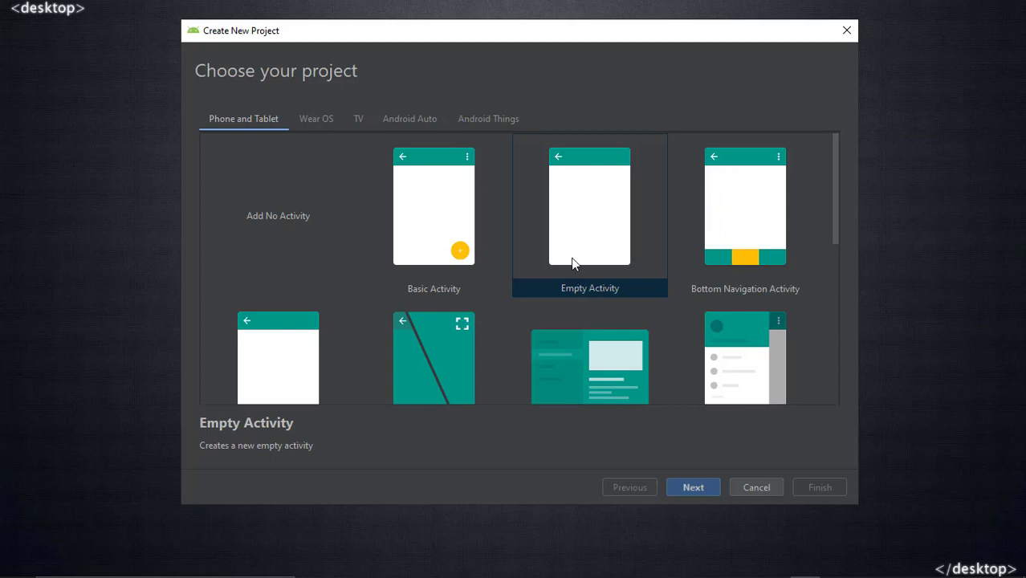
Choose the Empty Activity template for phone and tablet as the basis of the new project.
left_click(597, 234)
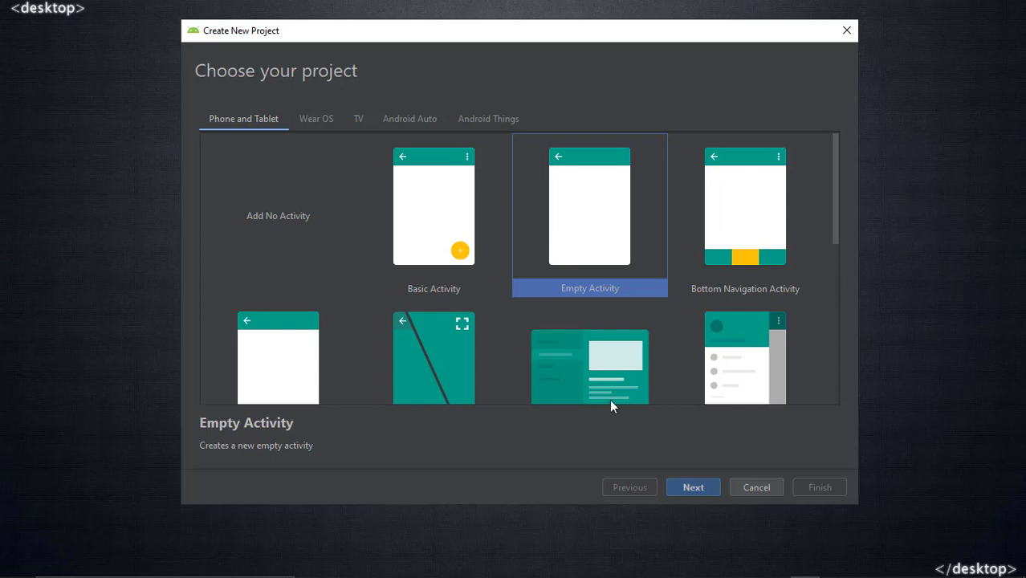
left_click(507, 347)
left_click(564, 290)
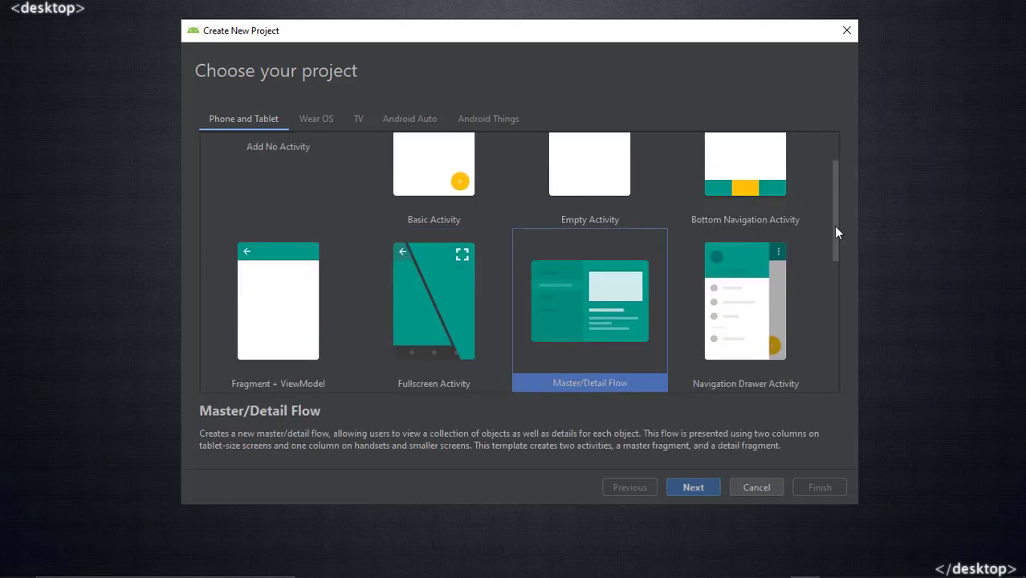
left_click_drag(836, 232, 838, 176)
left_click(607, 227)
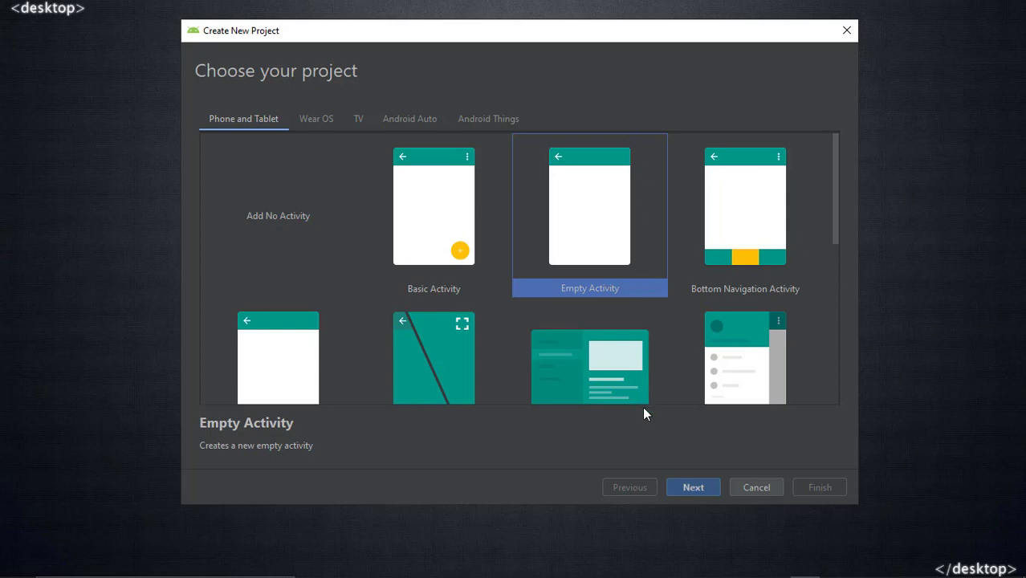
left_click(693, 487)
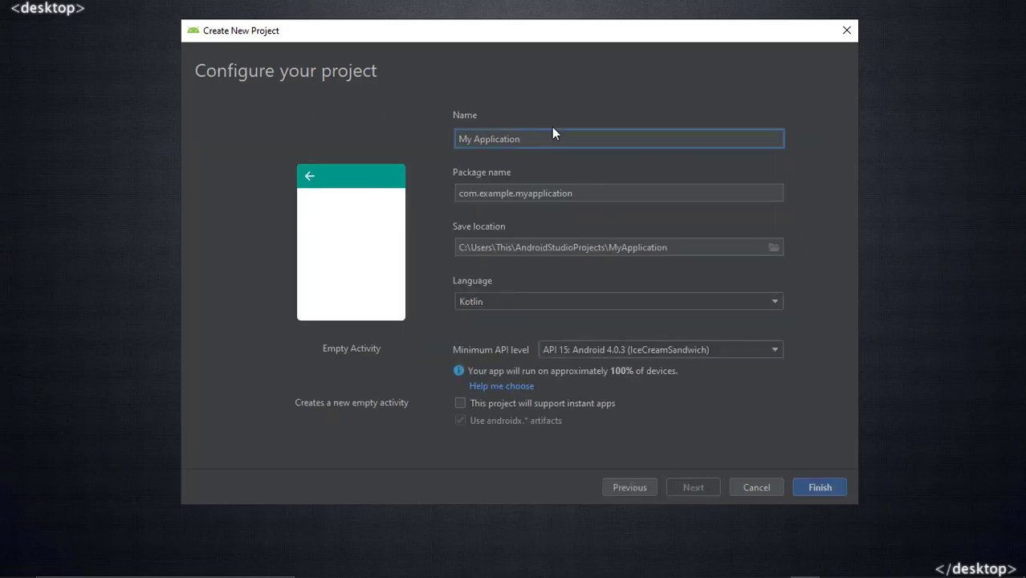
Keep the project name My Application and set the project's language to Java.
left_click_drag(545, 141, 392, 140)
left_click(539, 138)
left_click(613, 302)
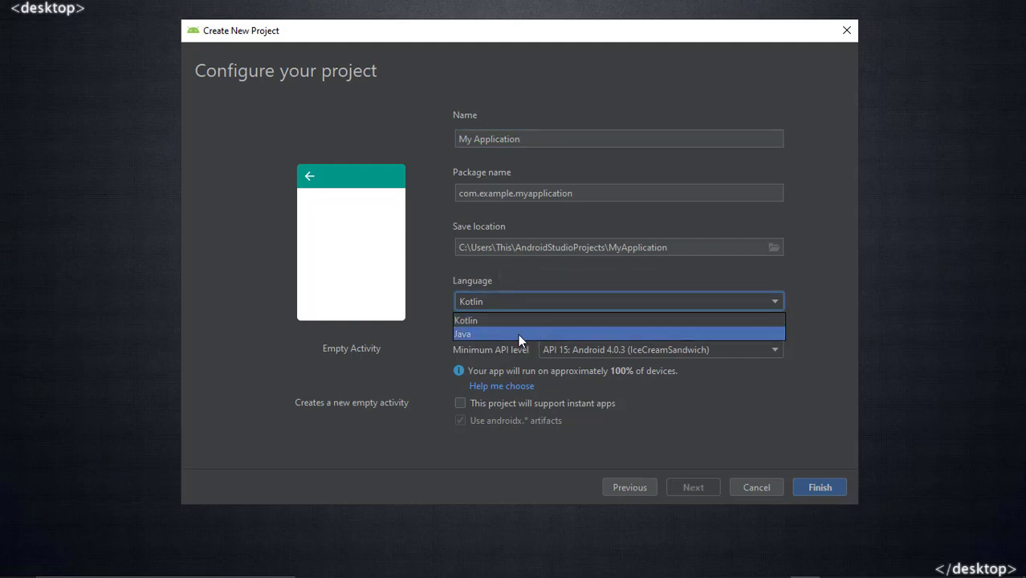
left_click(471, 332)
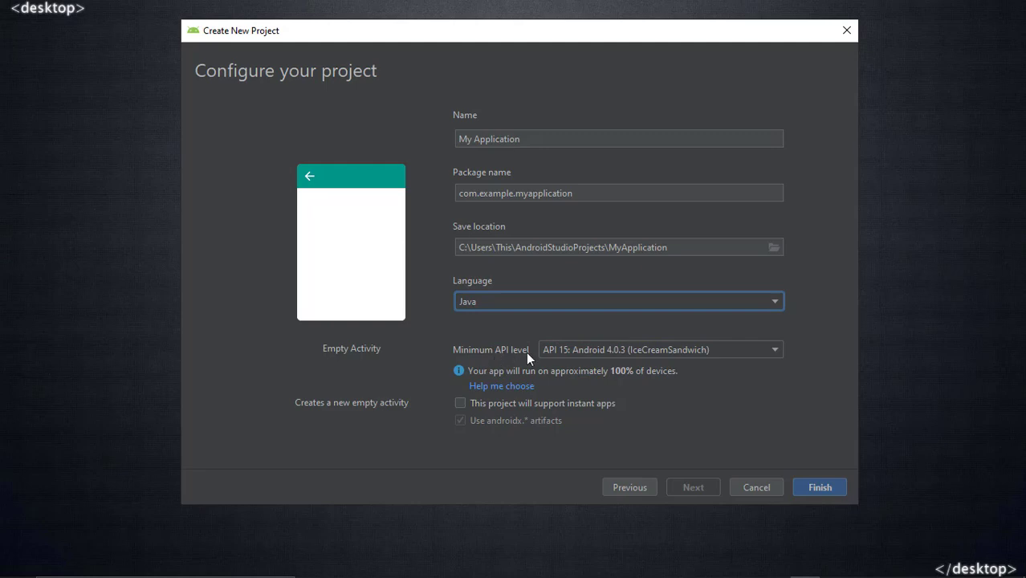
Set the minimum API level to API 21: Android 5.0 (Lollipop) and create the project.
left_click(567, 351)
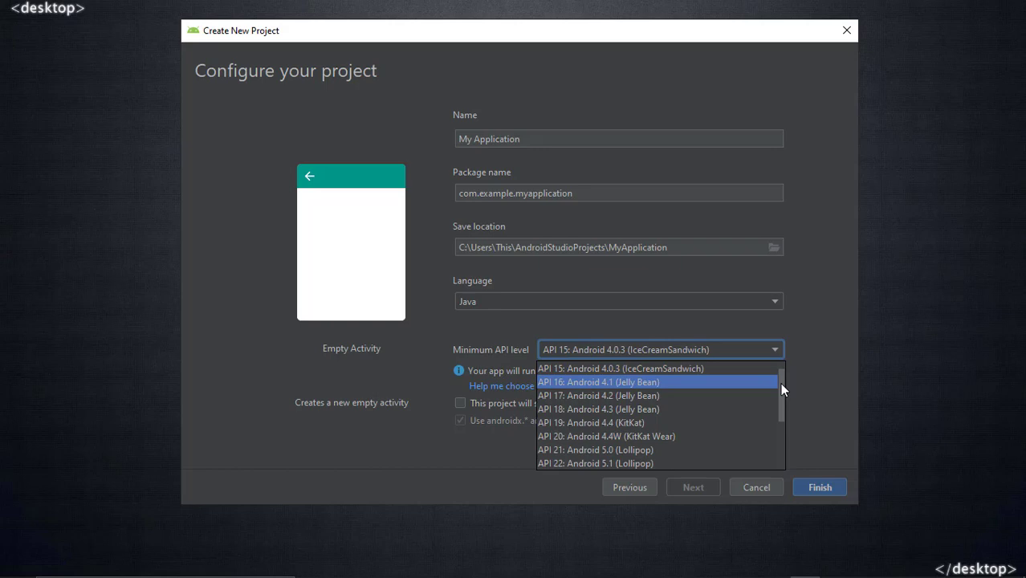
left_click_drag(778, 386, 775, 401)
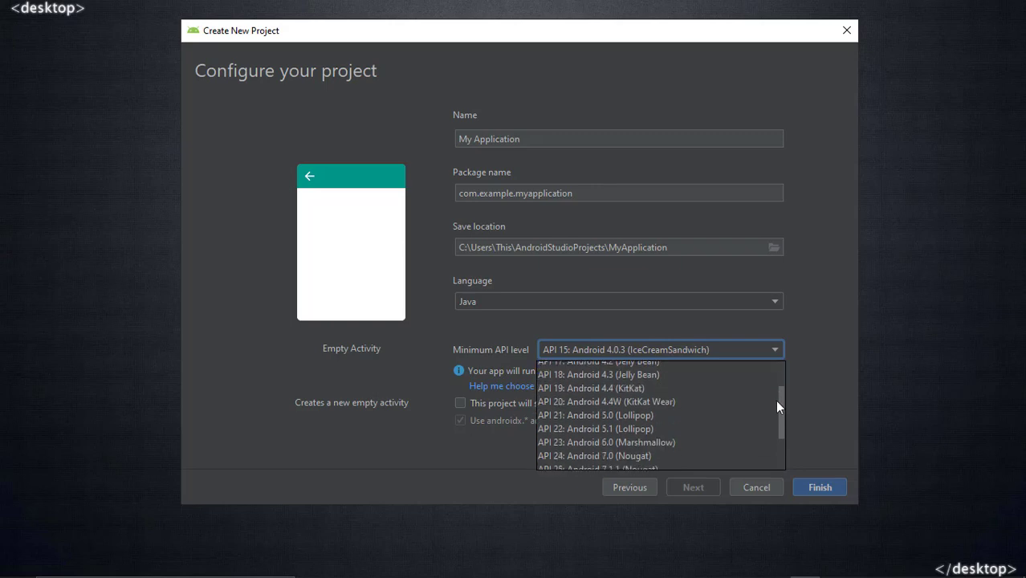
left_click(619, 416)
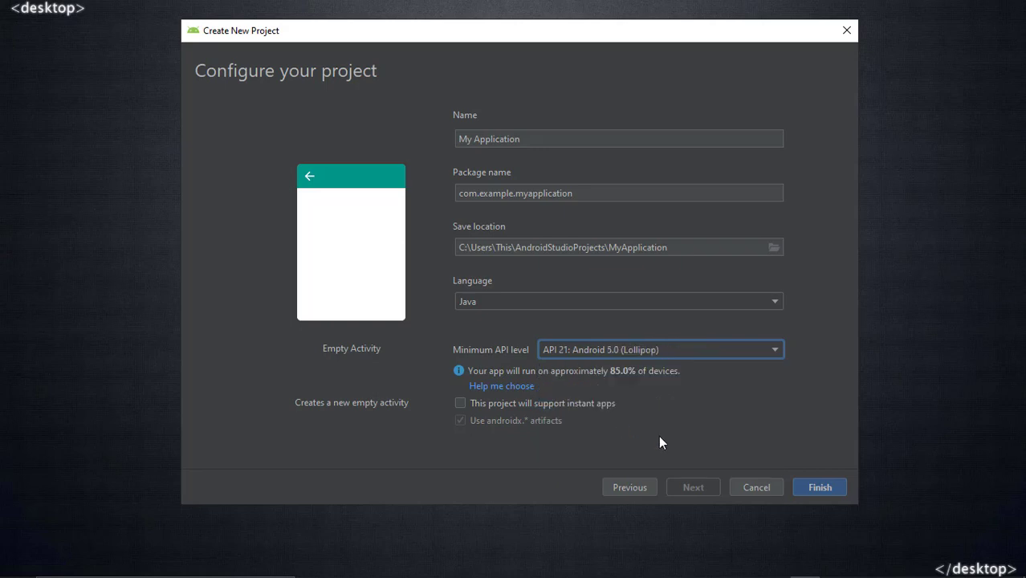
left_click(834, 487)
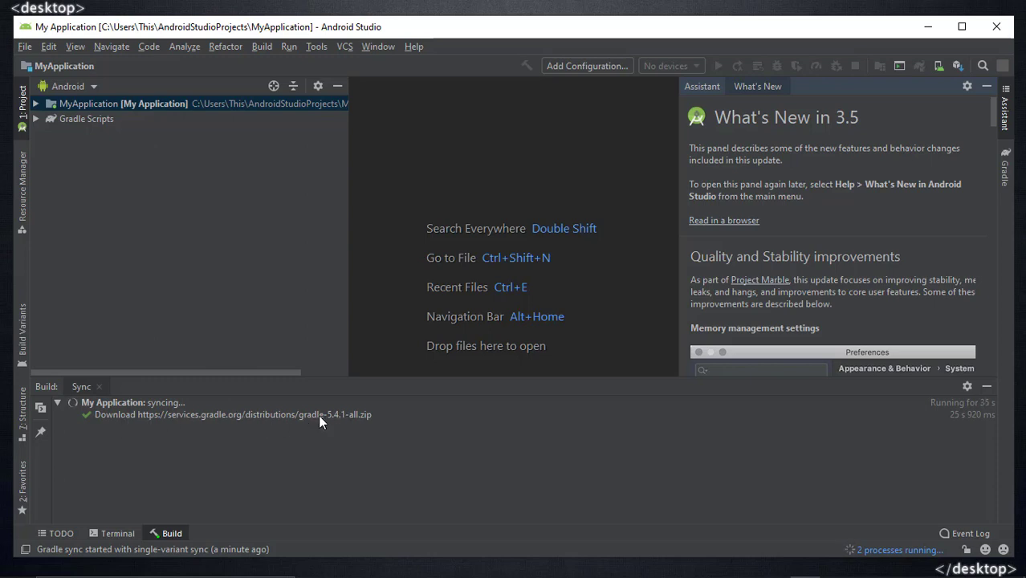
Maximize the project window and allow OpenJDK Platform binary through the firewall on public networks.
key("super+Up")
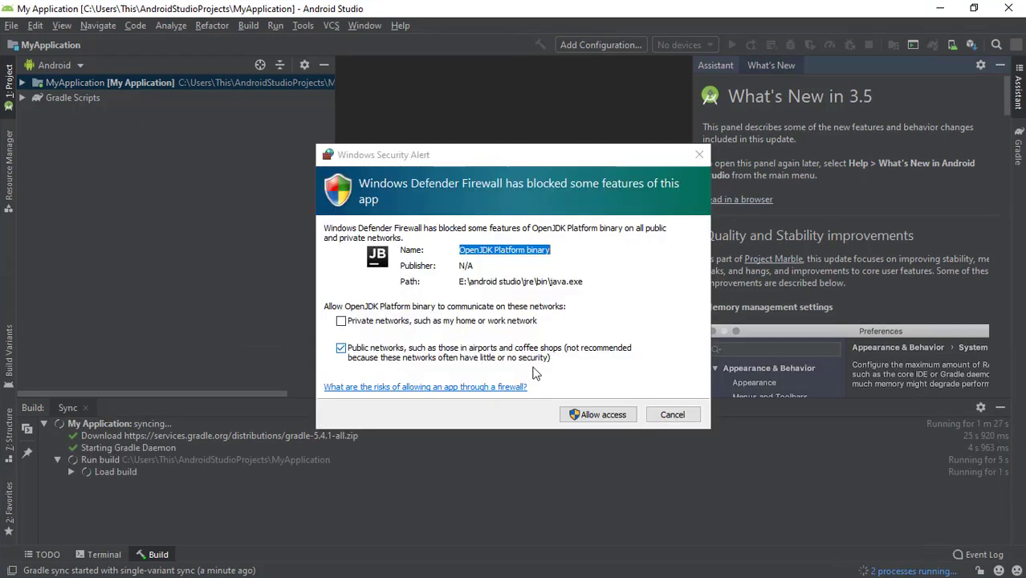
left_click(598, 415)
left_click(856, 571)
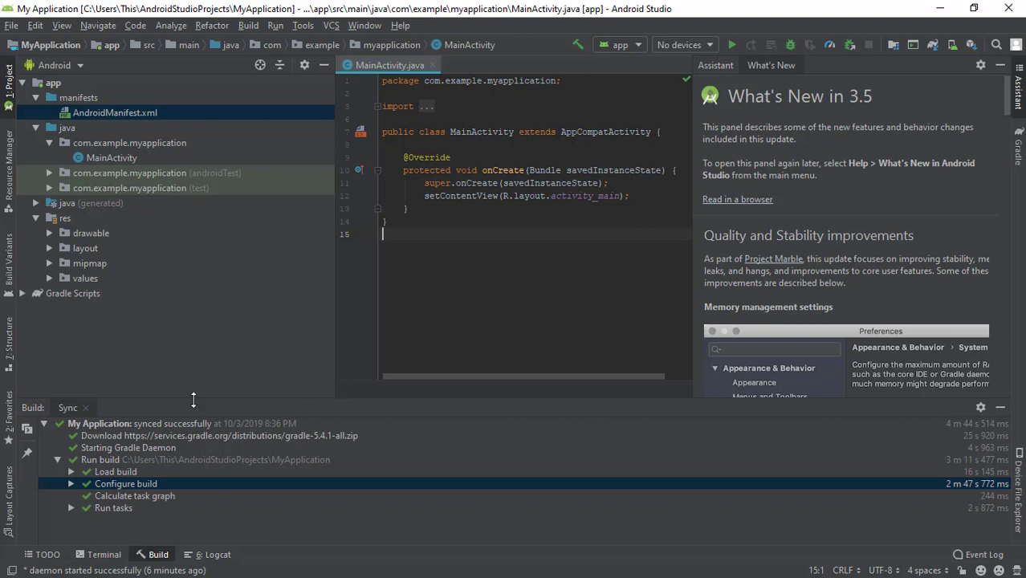
Close the build Sync output and hide the What's New assistant to free up space for the editor.
left_click(85, 409)
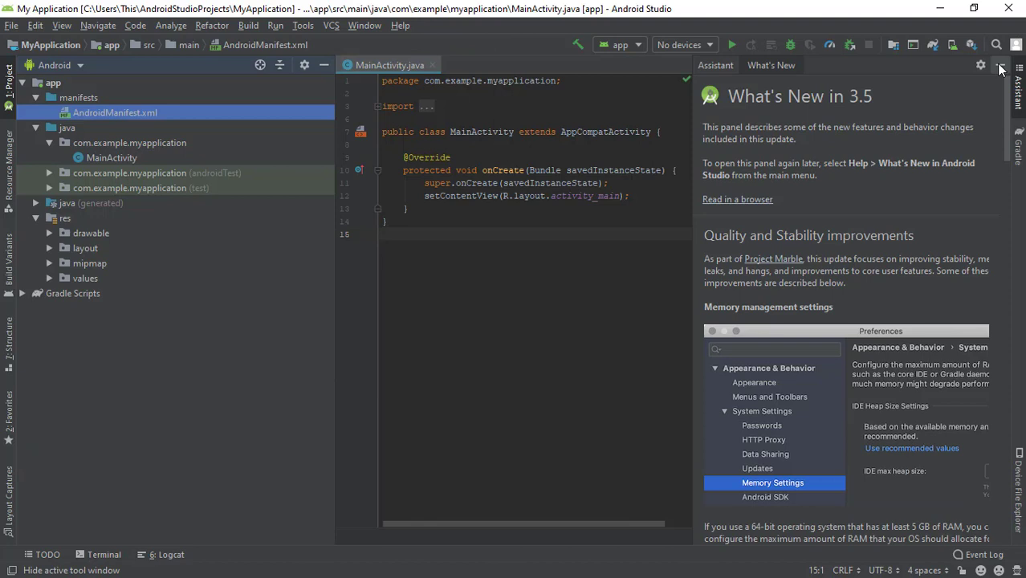
left_click(1000, 68)
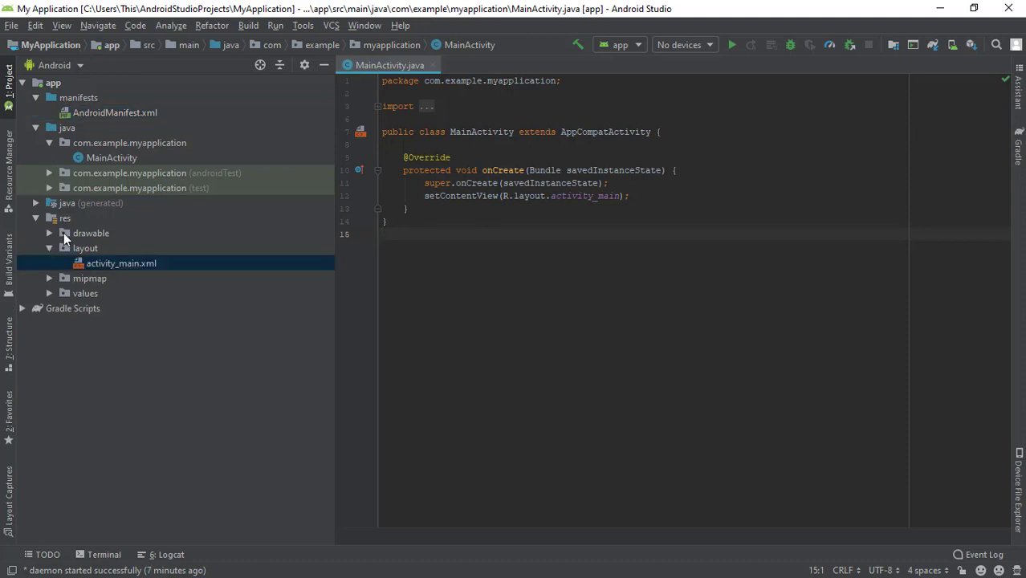
Open activity_main.xml from the res layout folder and place a Button above the Hello World! text.
left_click(53, 215)
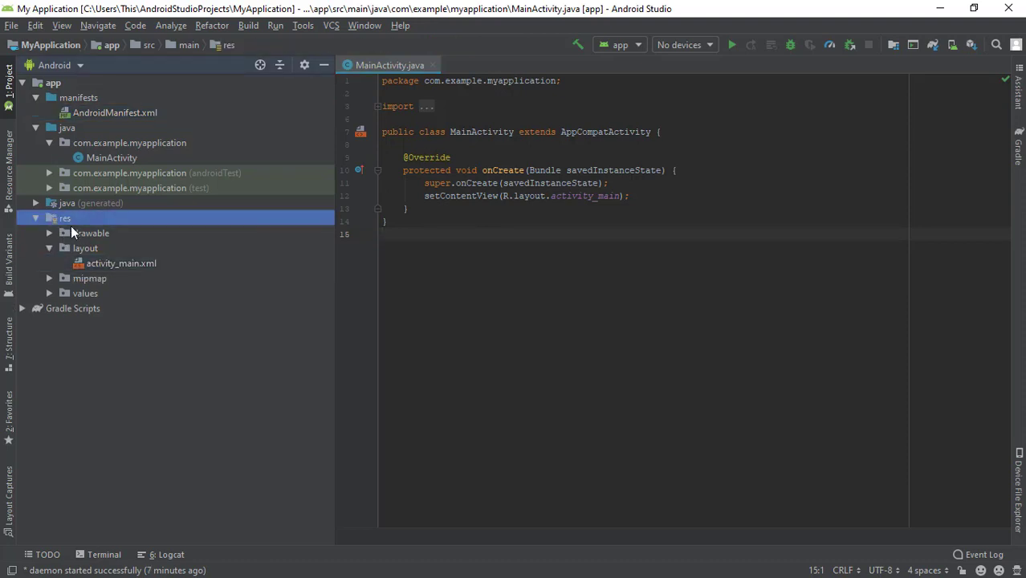
left_click(83, 249)
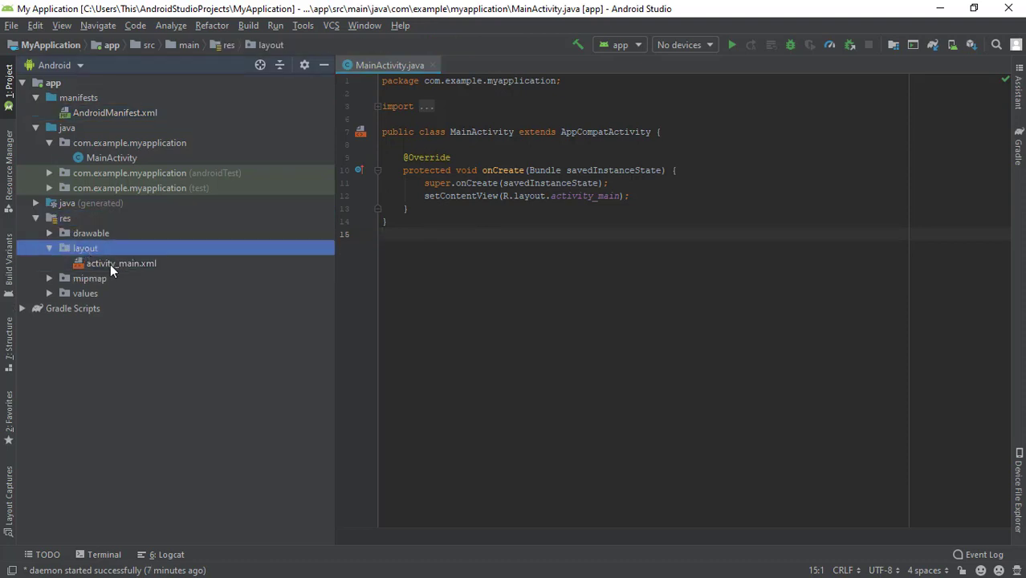
double_click(110, 263)
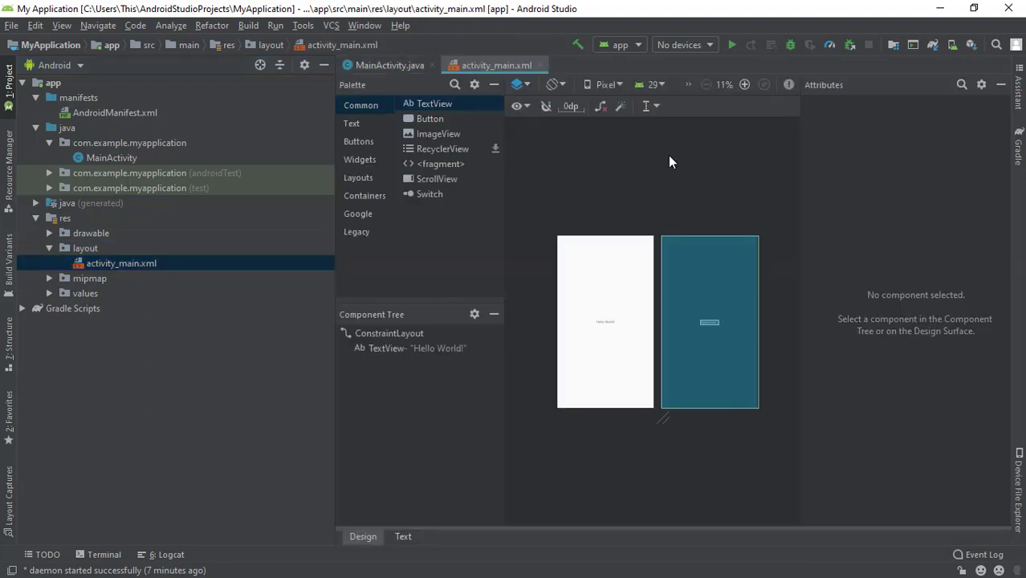
left_click(745, 85)
left_click(745, 85)
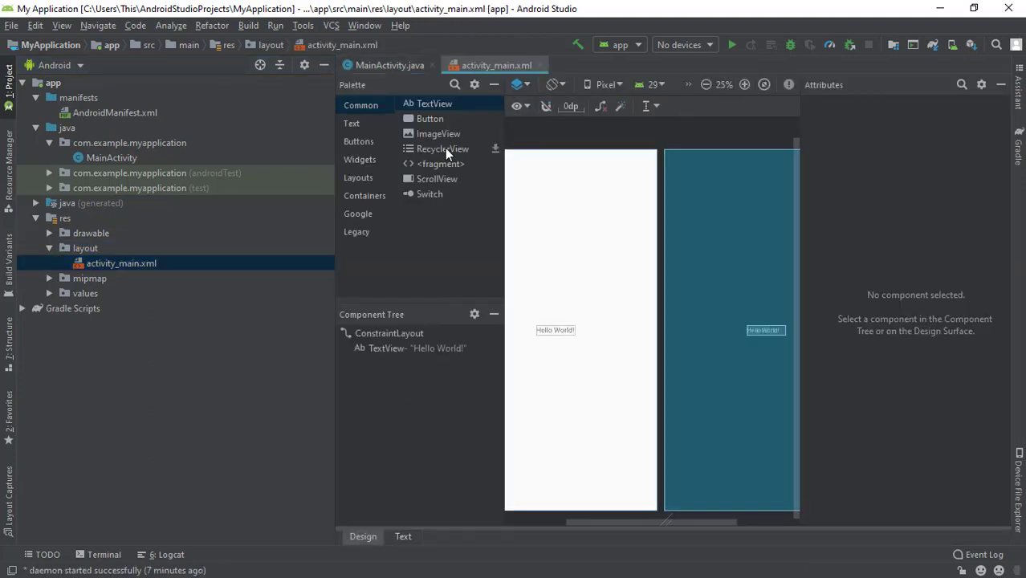
left_click_drag(424, 120, 573, 243)
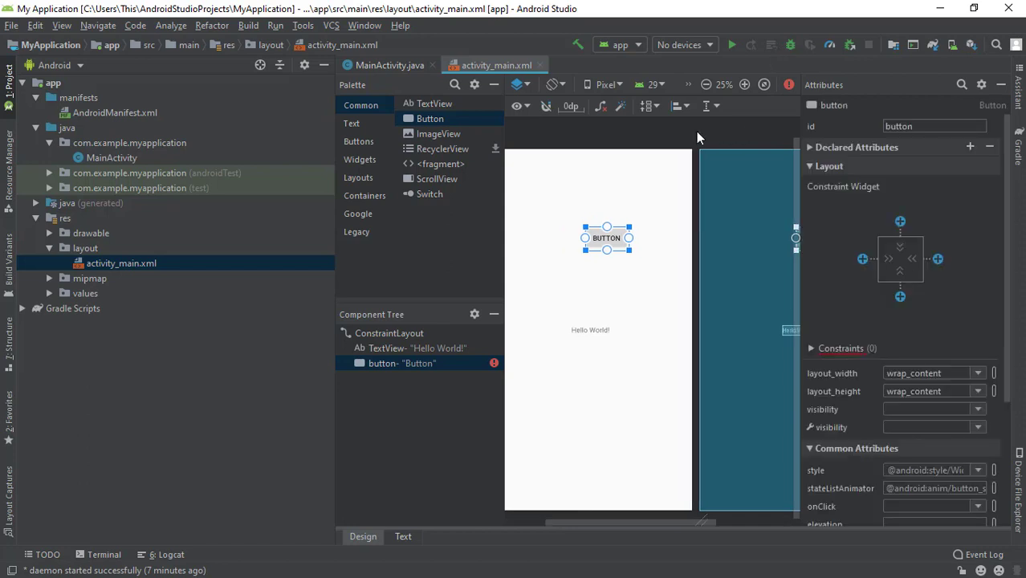
Start creating a virtual device and choose the Nexus S phone as its hardware definition.
left_click(954, 46)
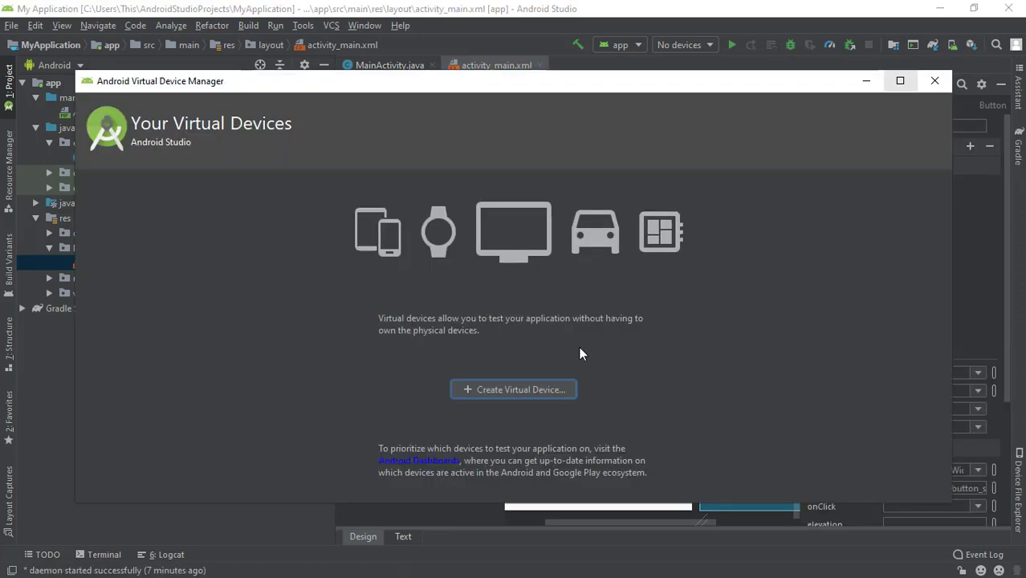
left_click(506, 387)
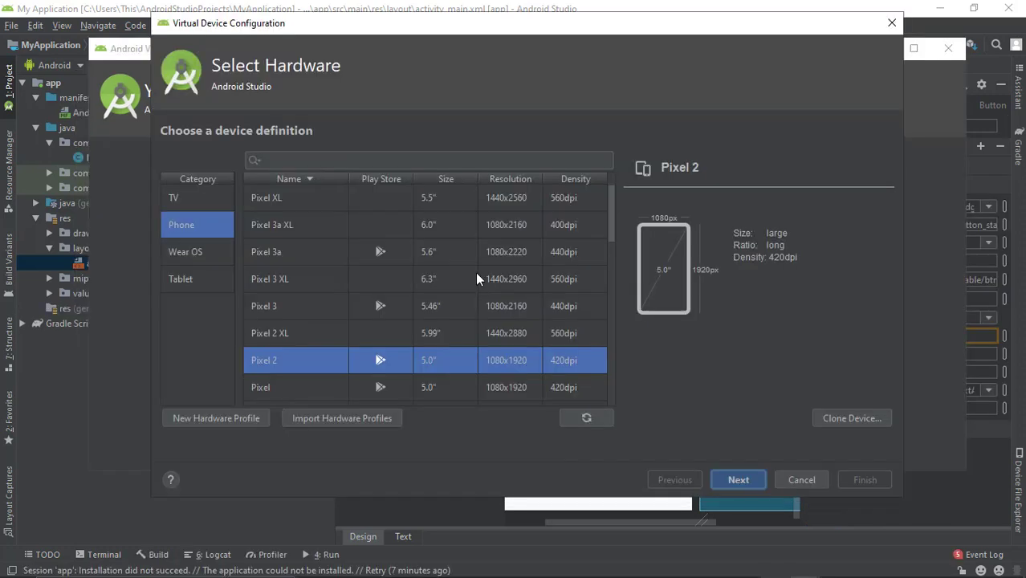
scroll(398, 321, "down", 3)
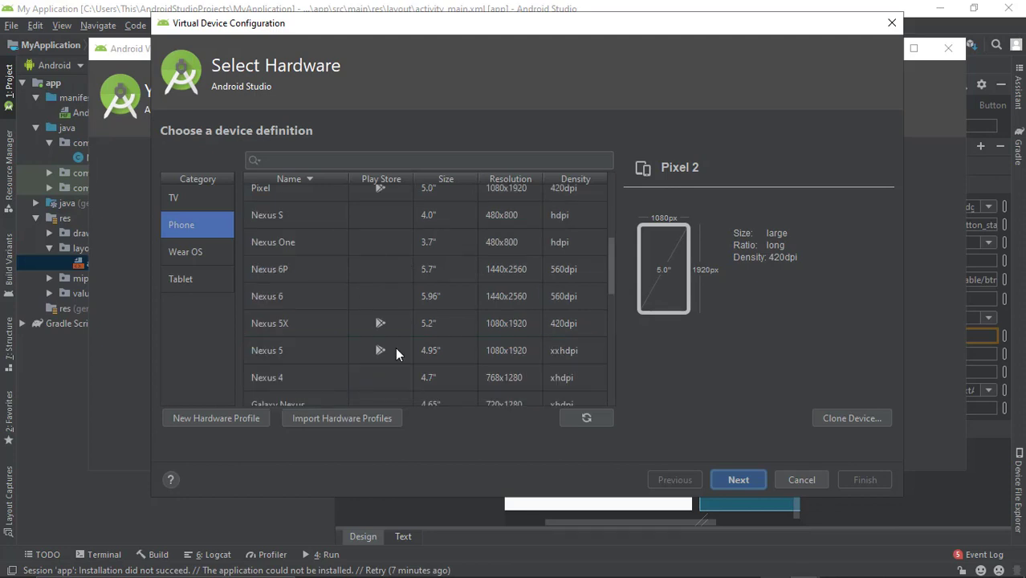
left_click(296, 351)
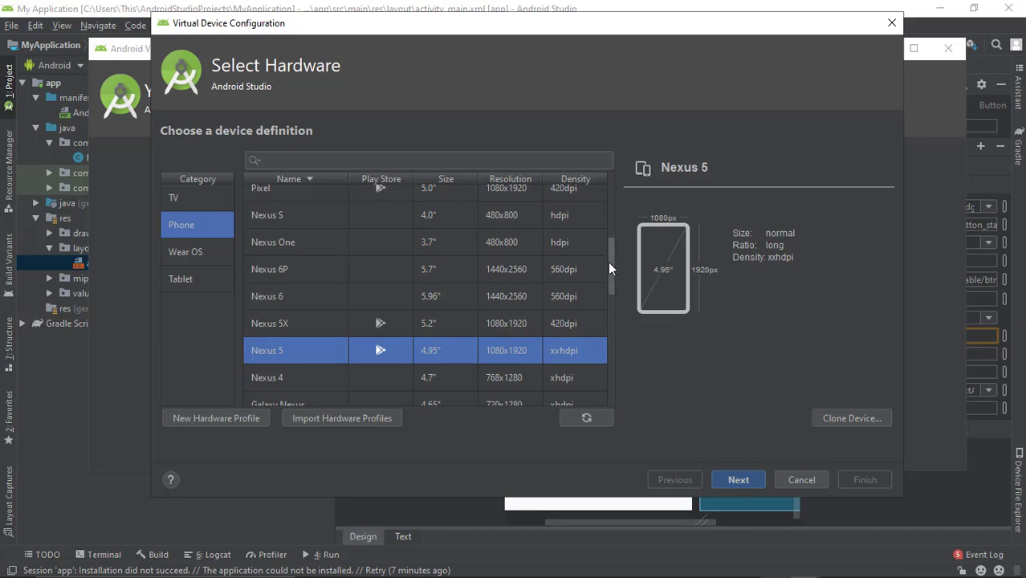
scroll(598, 255, "up", 1)
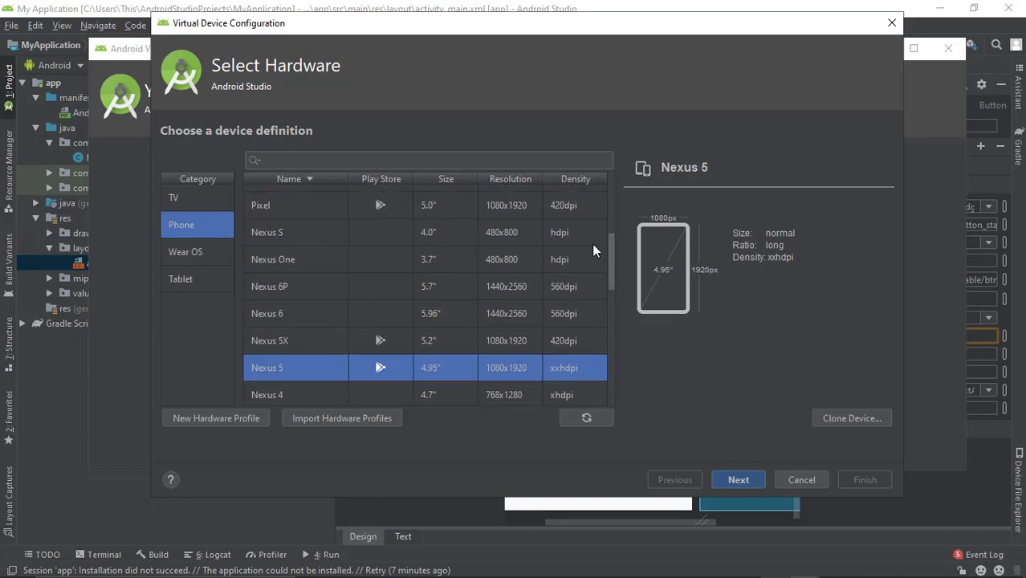
left_click(412, 232)
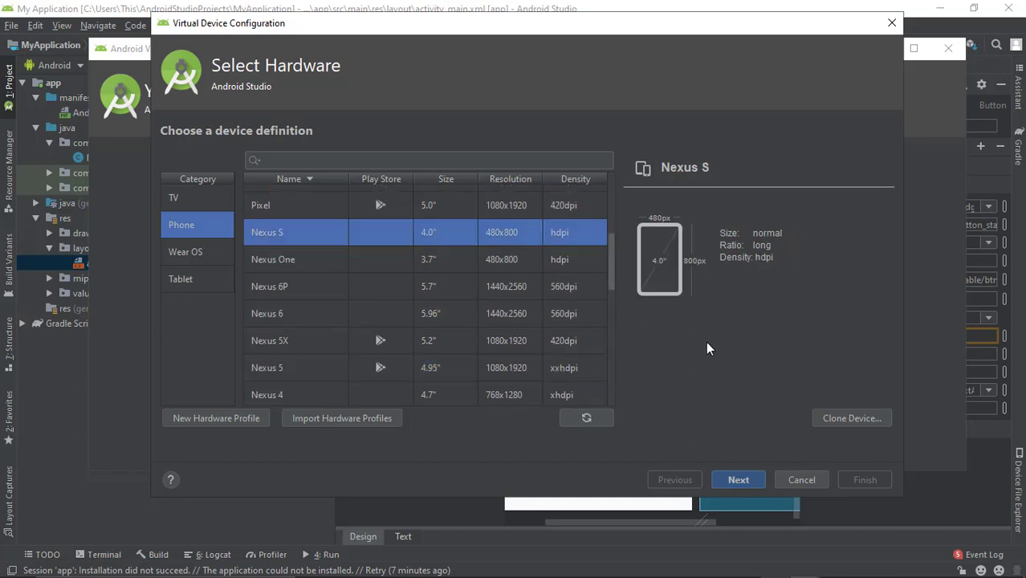
left_click(730, 482)
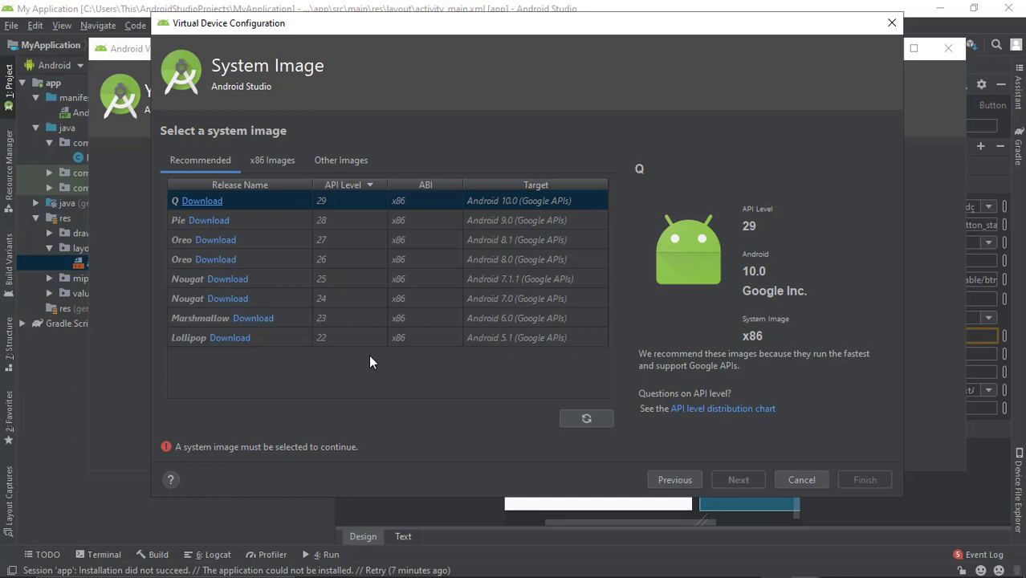
Download the Nougat API level 25 x86 system image (Android 7.1.1, Google APIs) and use it for the virtual device.
left_click(295, 278)
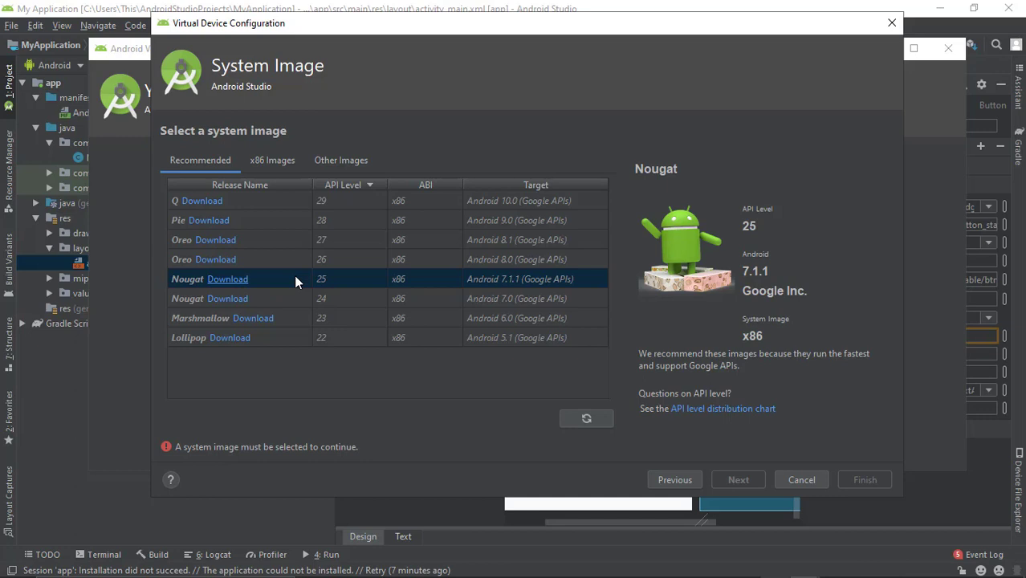
left_click(228, 279)
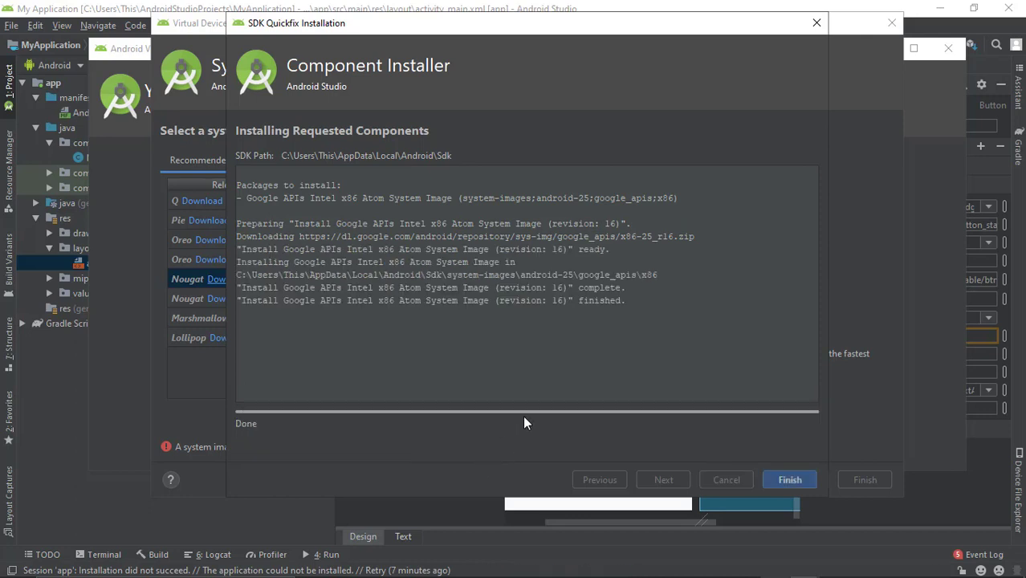
left_click(785, 479)
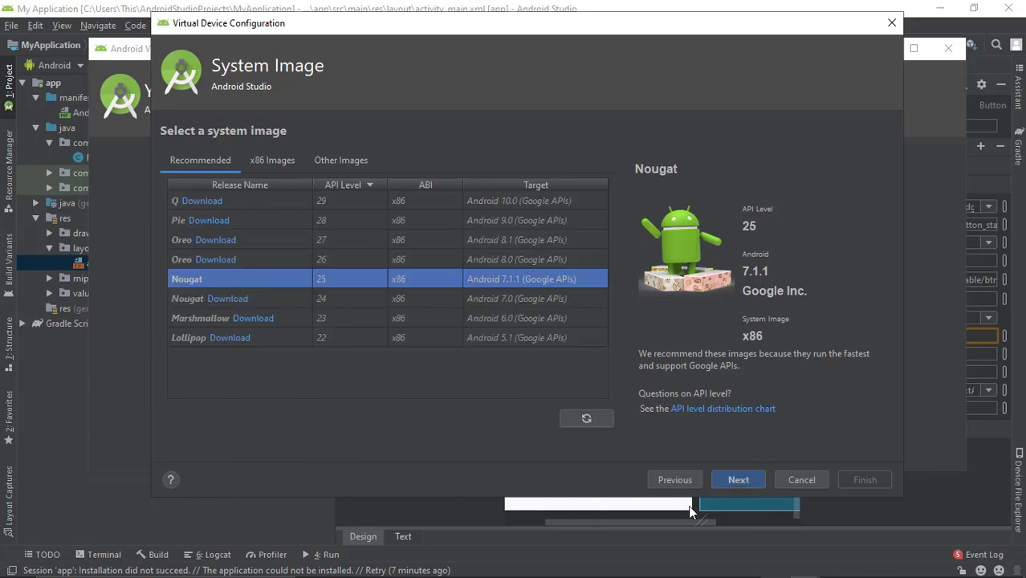
left_click(738, 480)
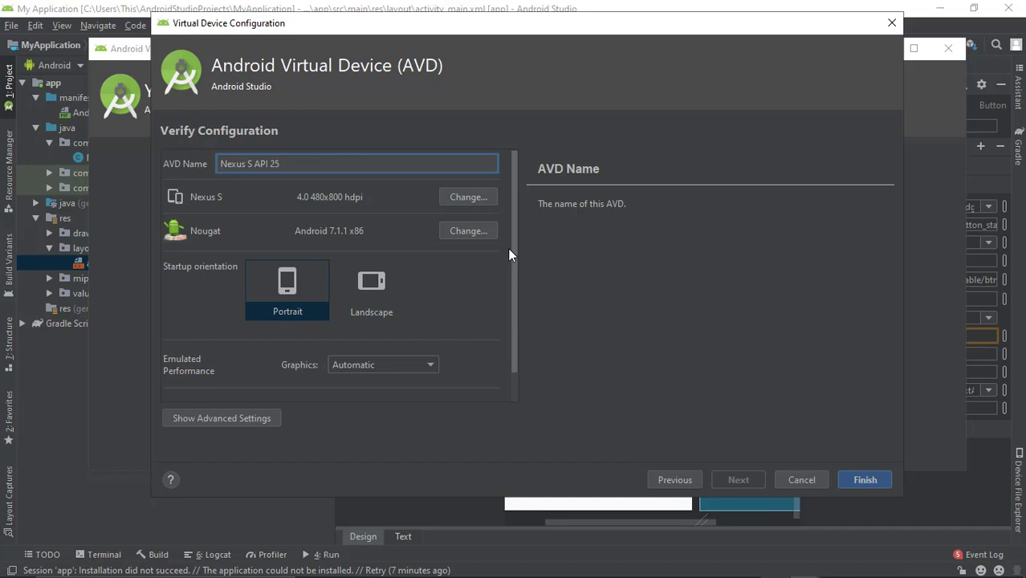
Finish creating the Nexus S virtual device with its default settings and close the Android Virtual Device Manager.
left_click(565, 325)
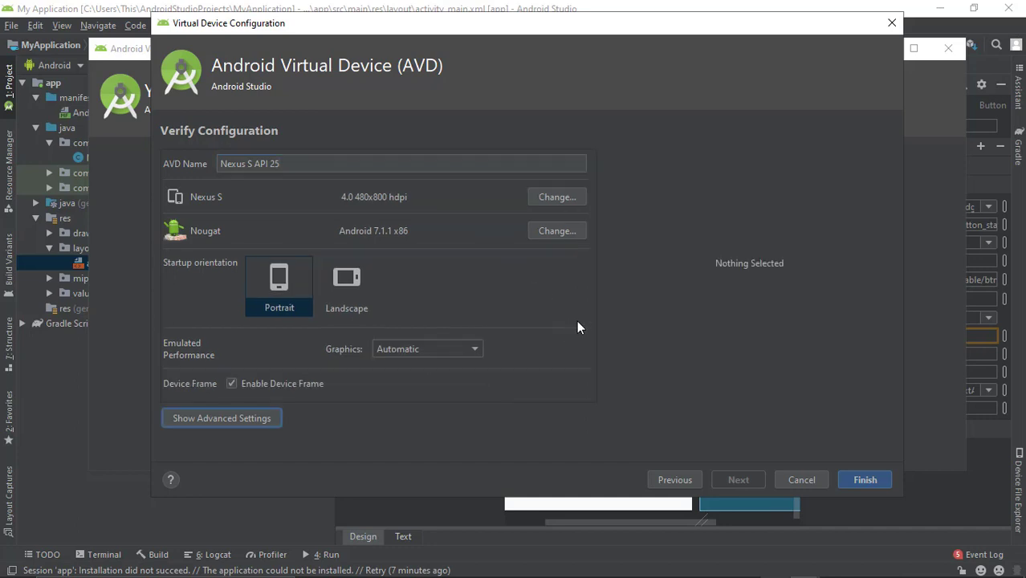
left_click(856, 479)
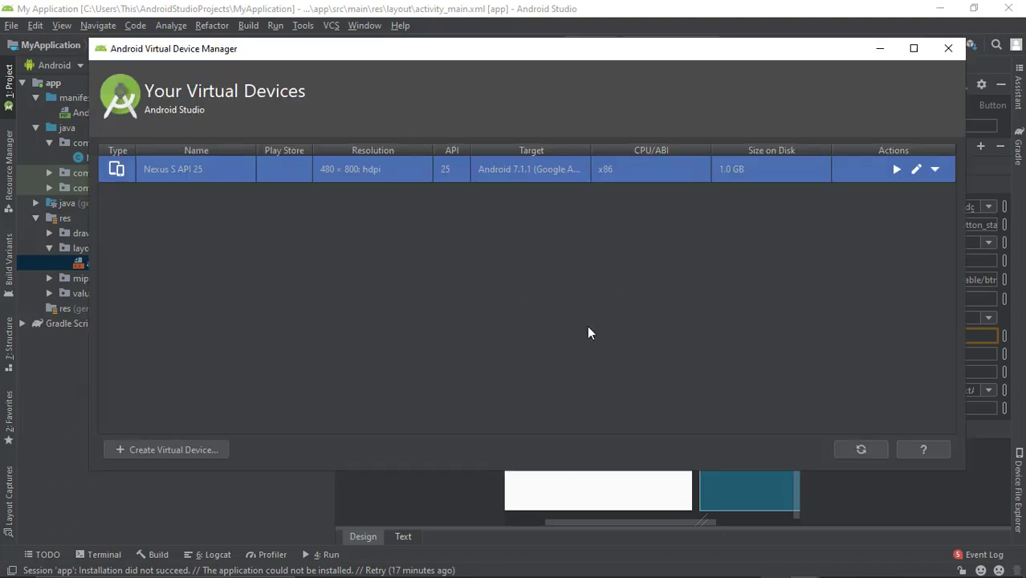
left_click(941, 48)
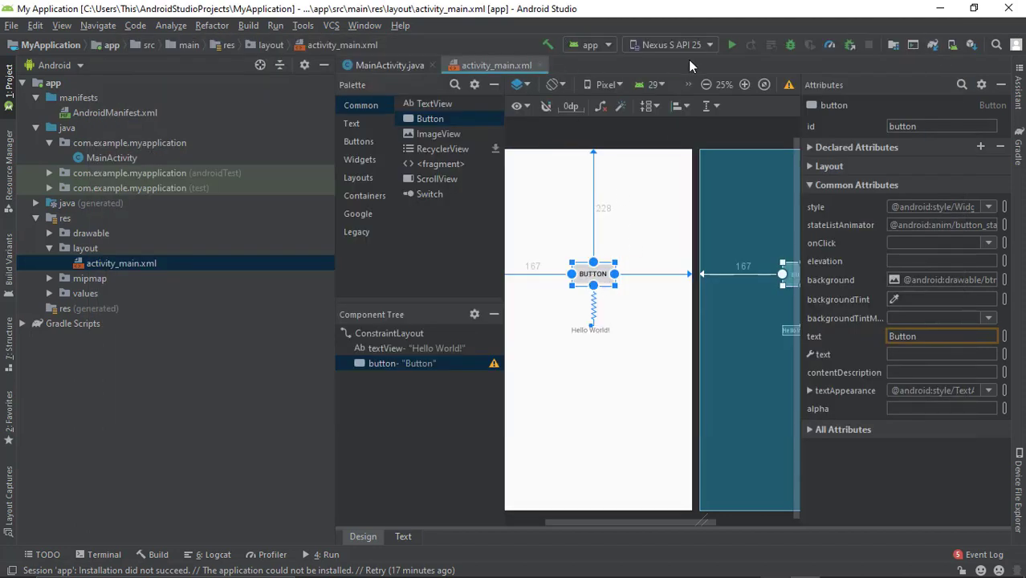
Run the app on the Nexus S API 25 emulator and dismiss the Detected ADB warning so it never shows again.
left_click(732, 48)
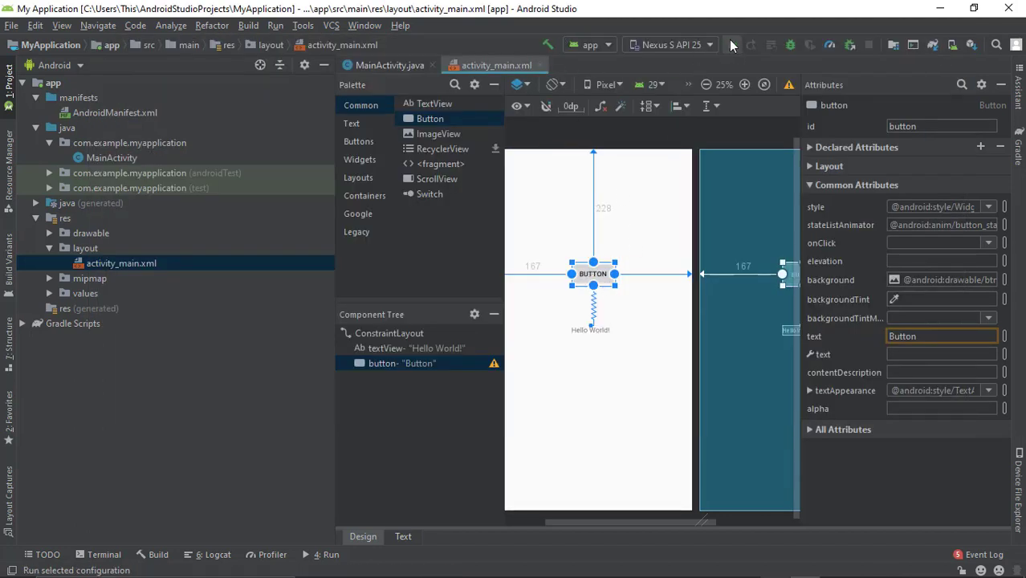
left_click(733, 48)
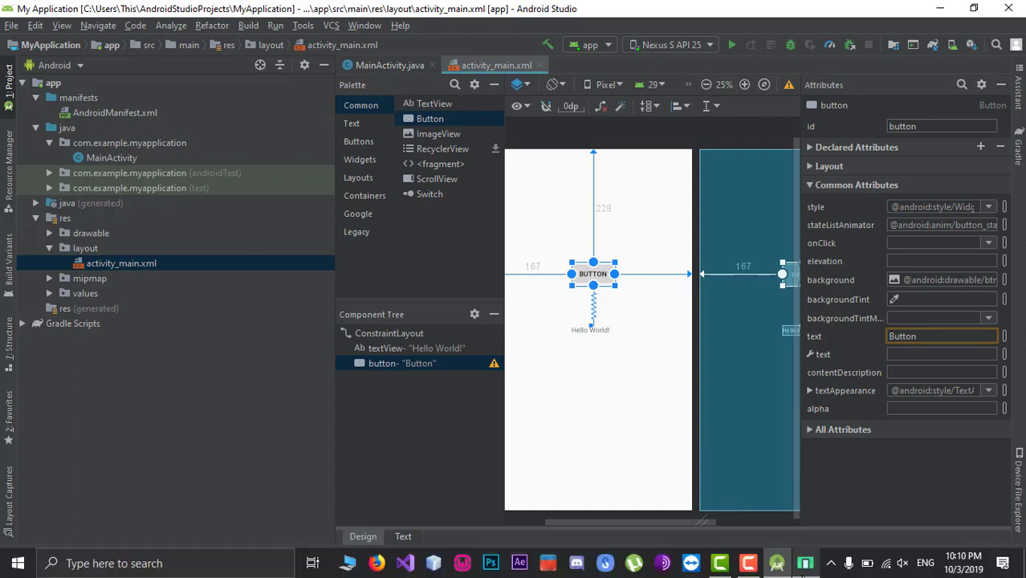
mouse_move(806, 569)
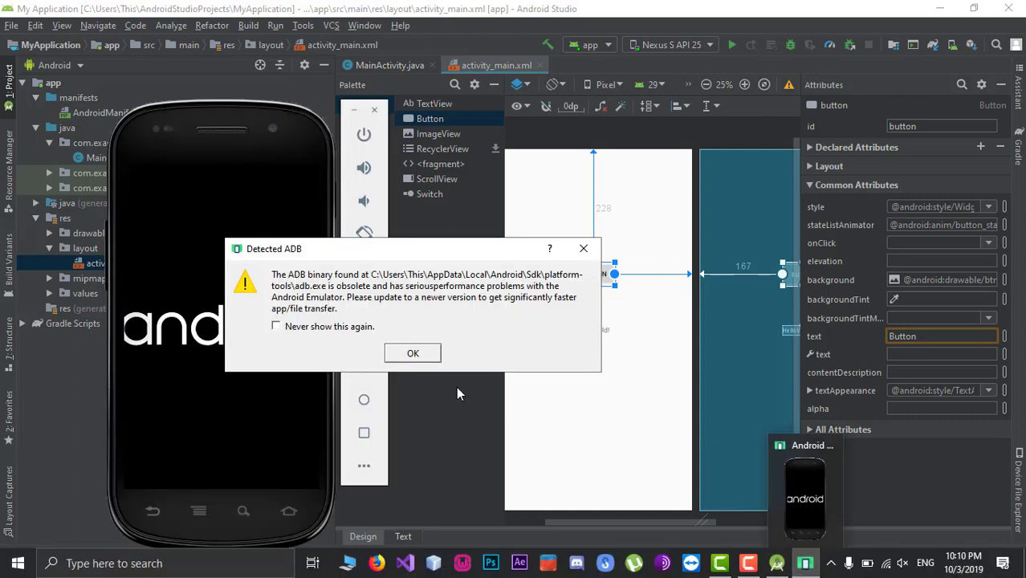
left_click(277, 327)
left_click(413, 356)
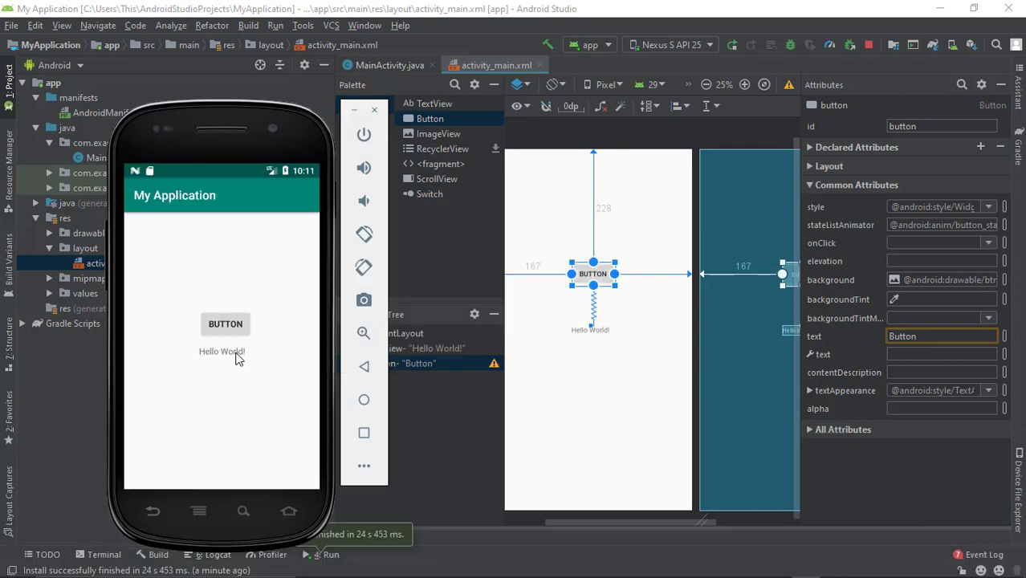